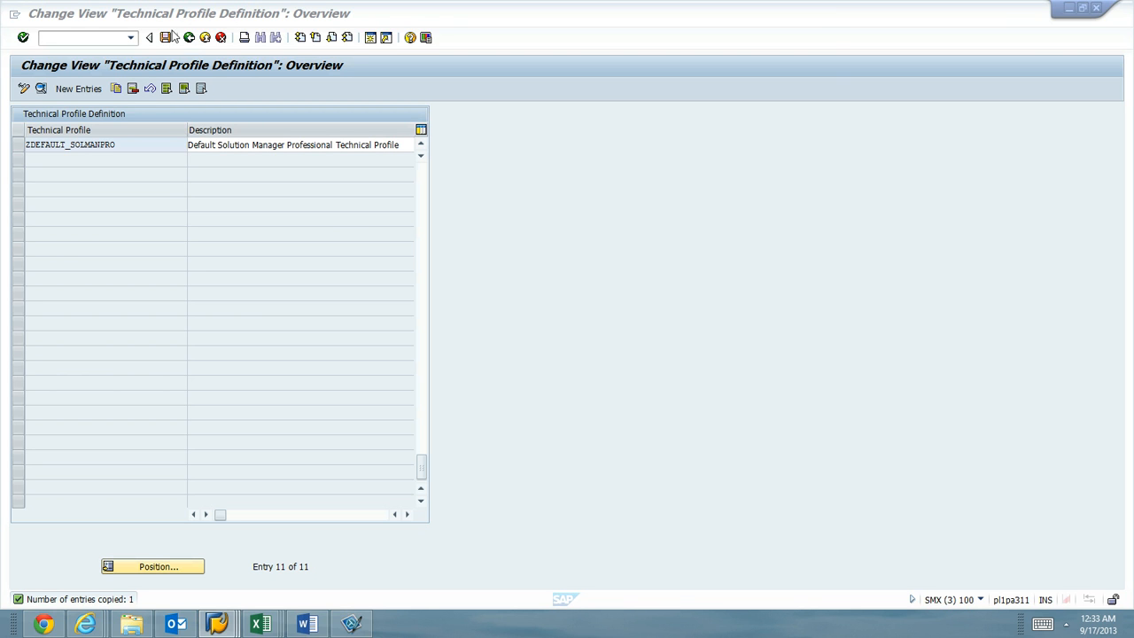
# - Save the ZDEFAULT_SOLMANPRO technical profile, confirming the customizing request prompt
pyautogui.click(165, 37)
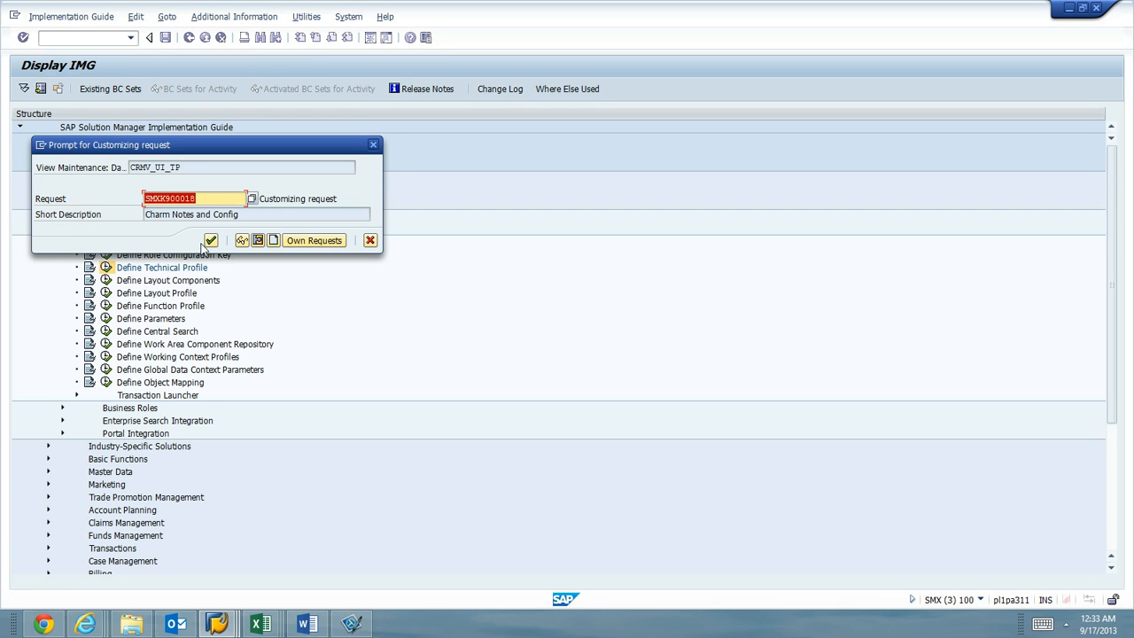
pyautogui.click(211, 240)
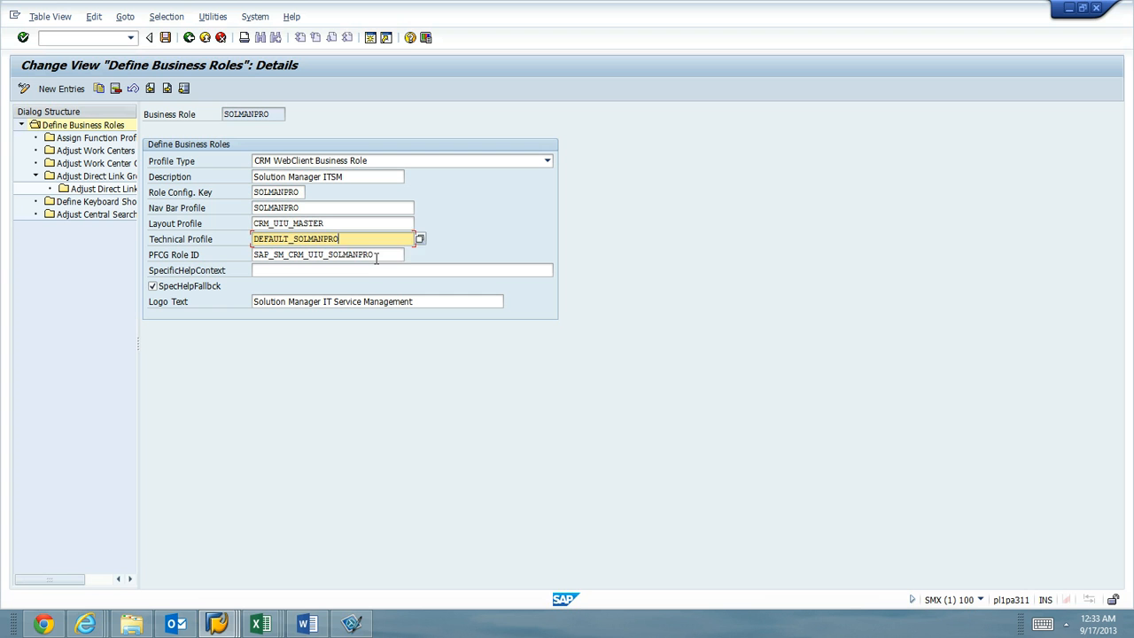
pyautogui.click(375, 259)
pyautogui.click(263, 624)
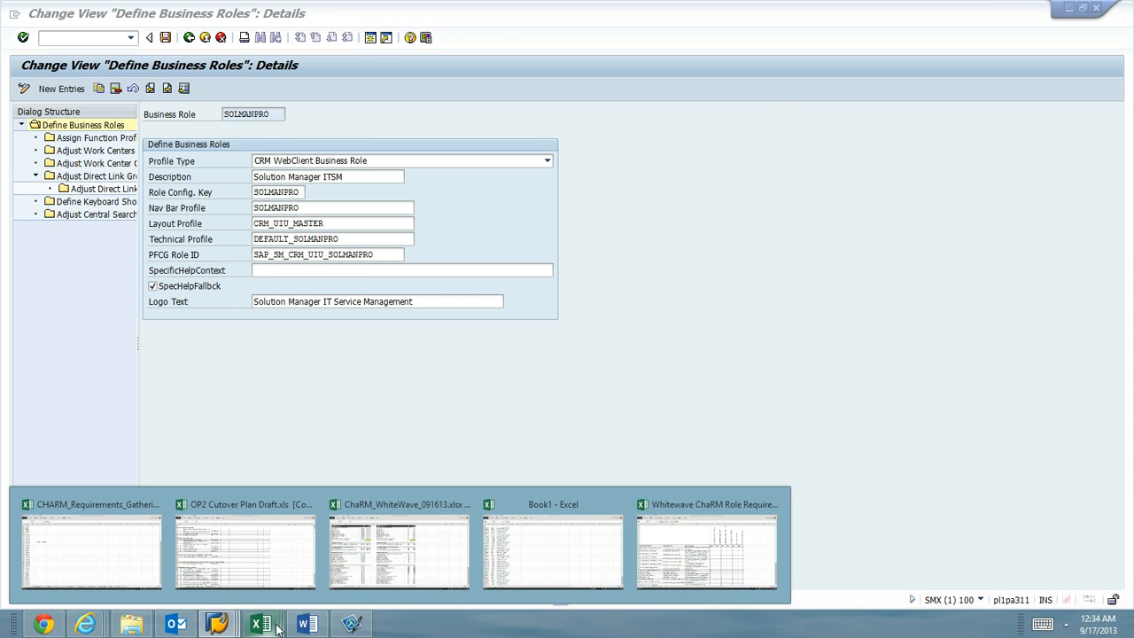
pyautogui.click(702, 533)
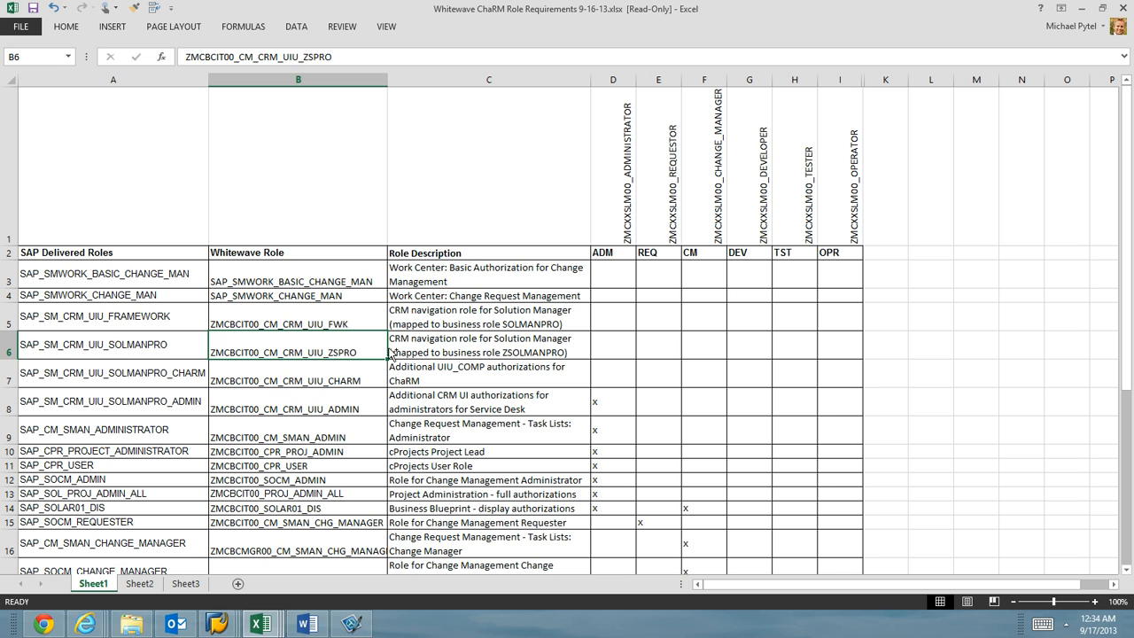
pyautogui.press('alt')
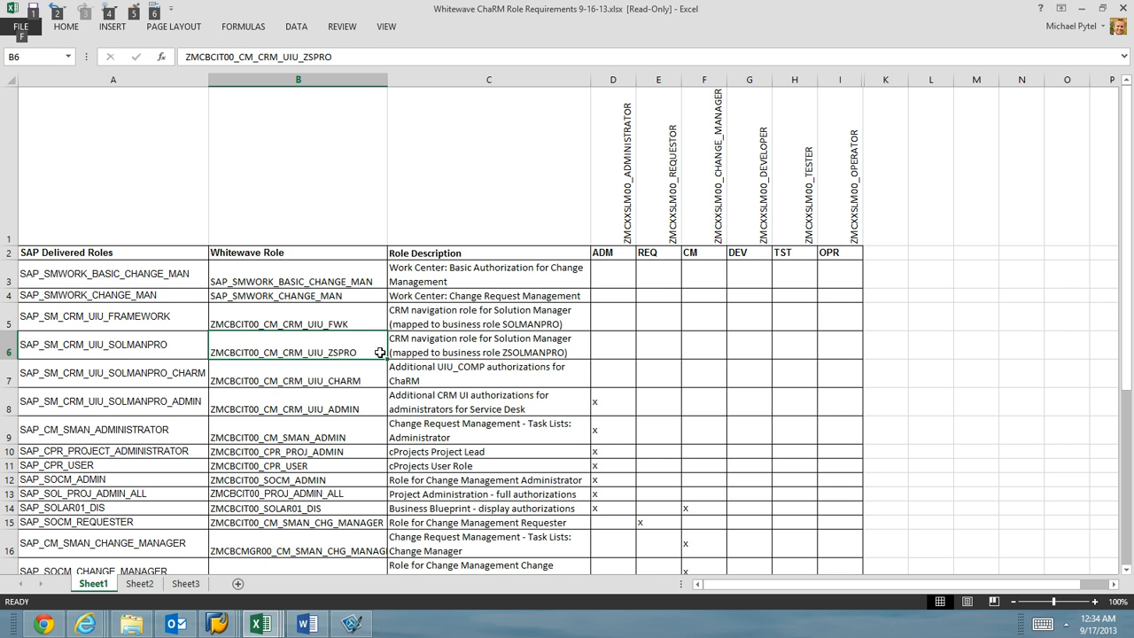
pyautogui.hotkey('alt', 'Tab')
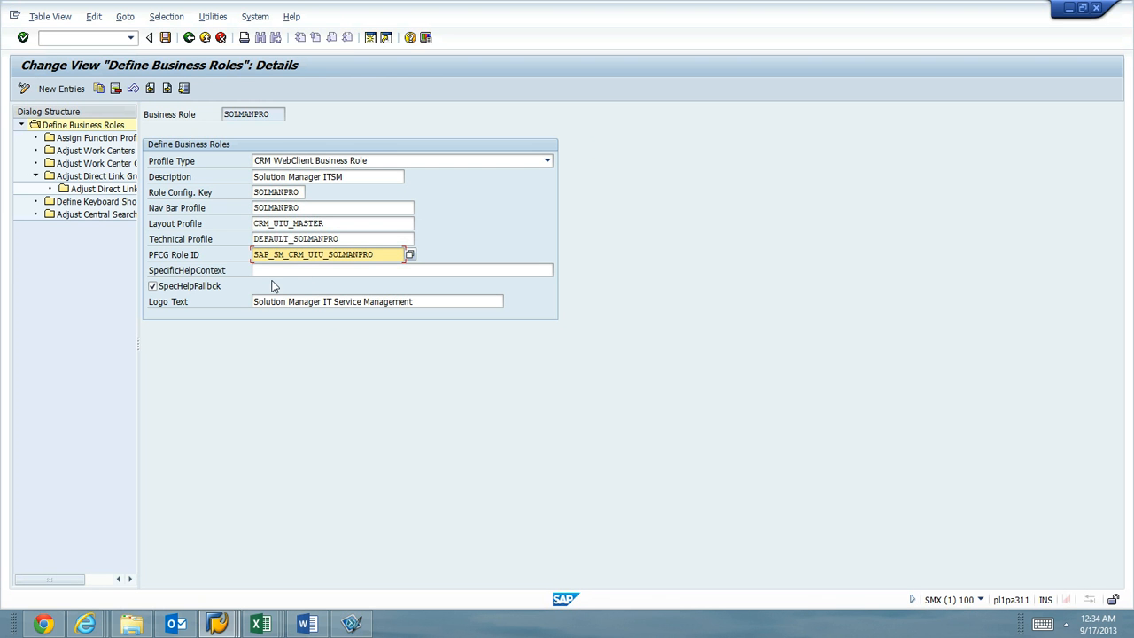
# - Copy SOLMANPRO with config key ZSOLMANPRO, nav bar ZSOLMANPRO2 and technical profile ZDEFAULT_SOLMANPRO
pyautogui.click(100, 87)
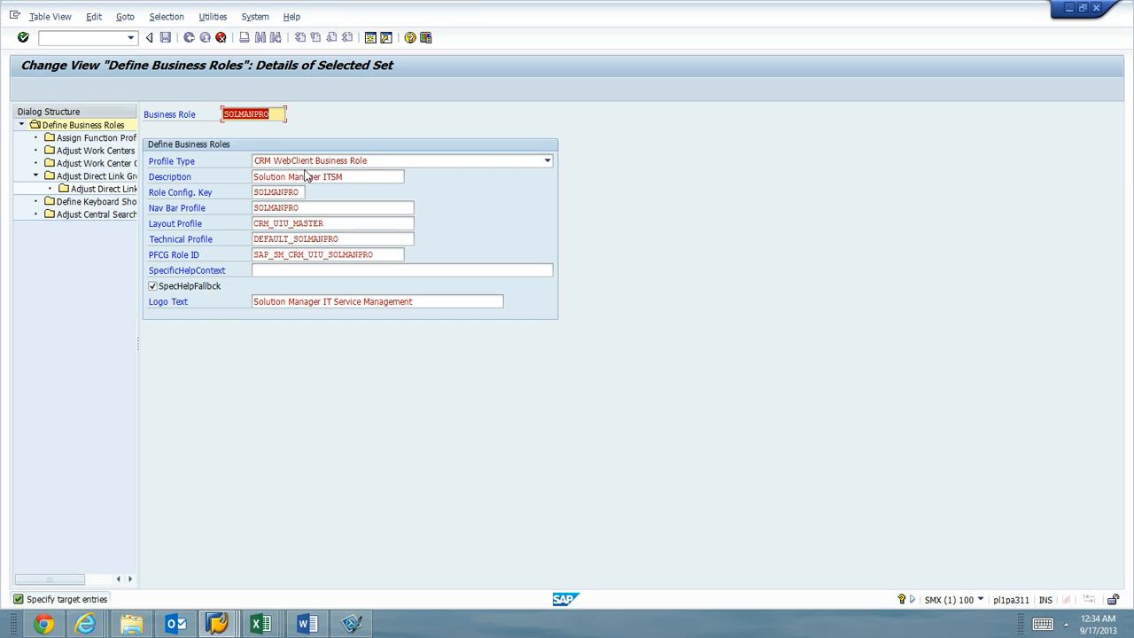
pyautogui.click(265, 193)
pyautogui.write('Z')
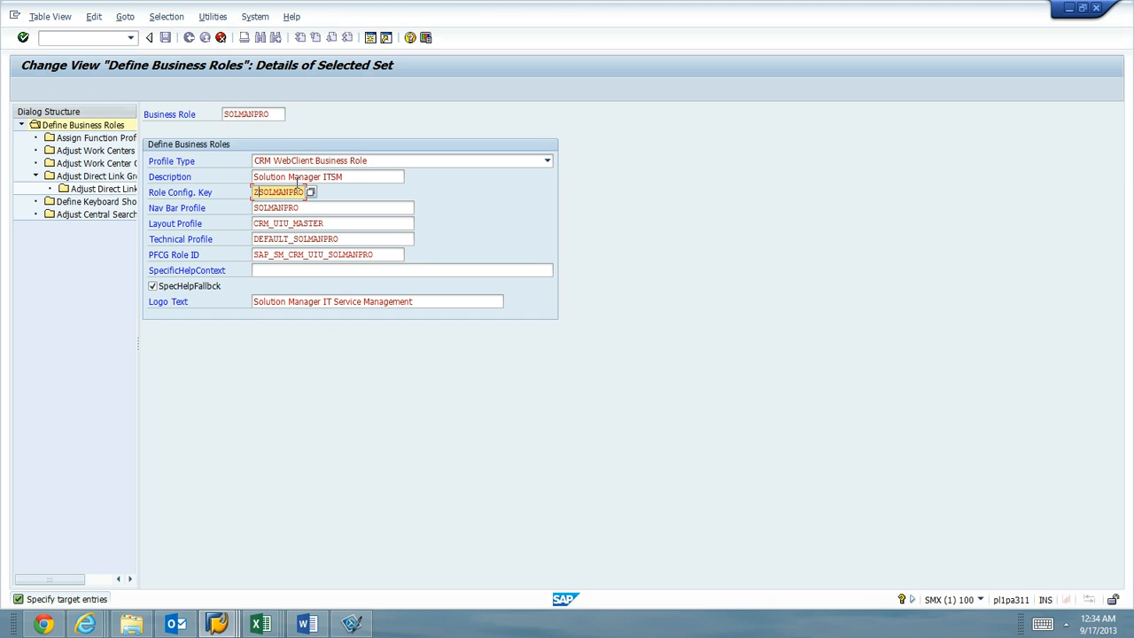
pyautogui.press('Tab')
pyautogui.write('Z')
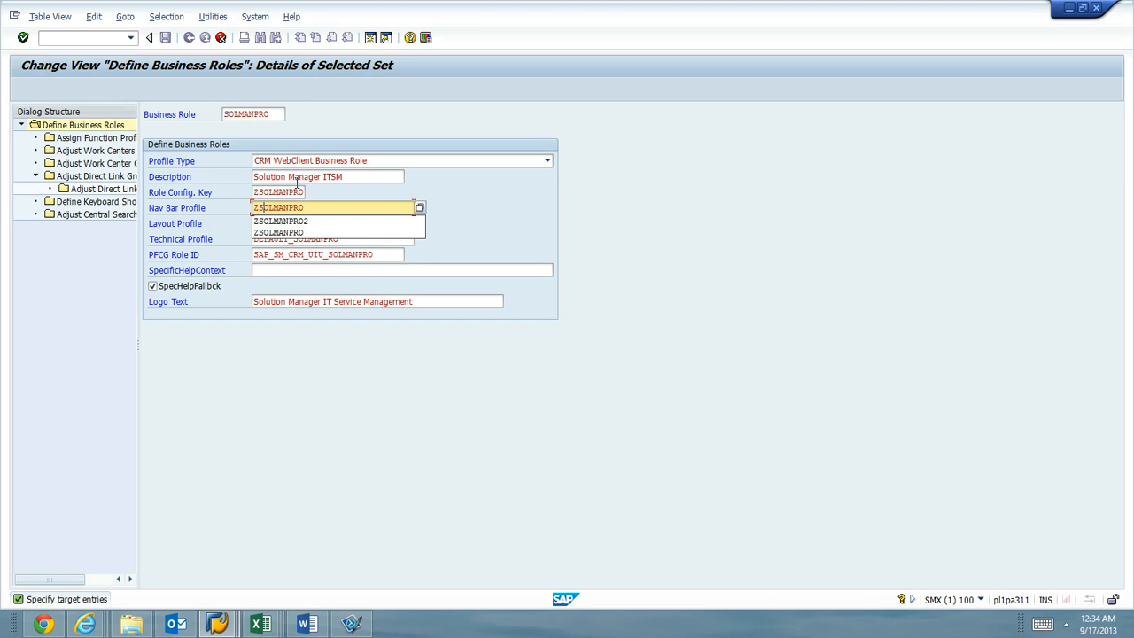
pyautogui.press('Down')
pyautogui.press('Return')
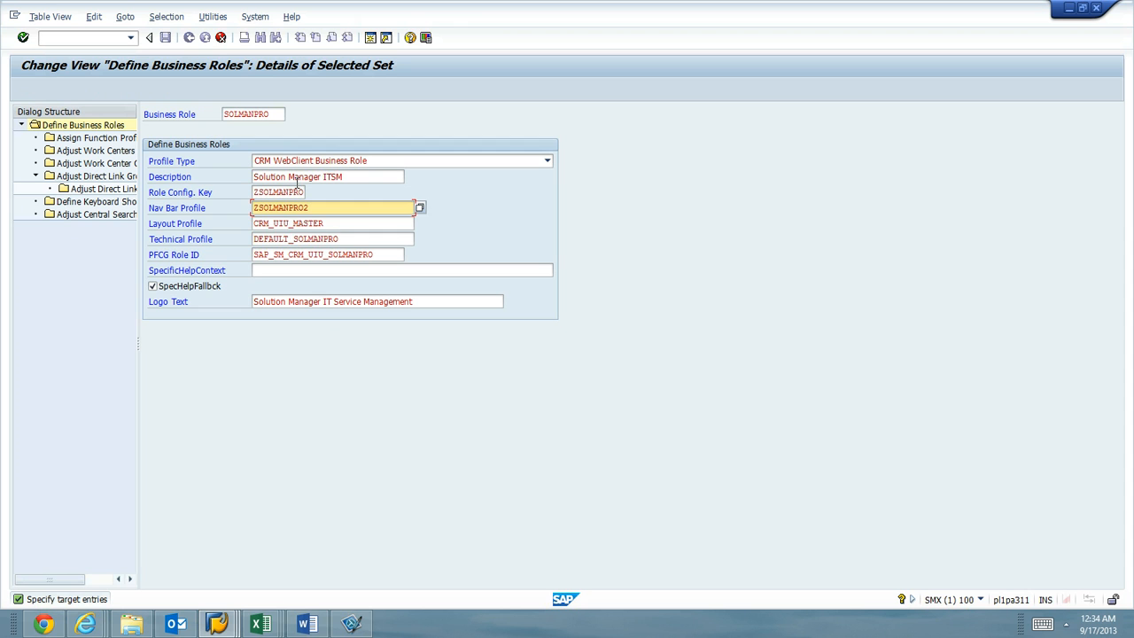
pyautogui.press('Tab')
pyautogui.press('Tab')
pyautogui.press('End')
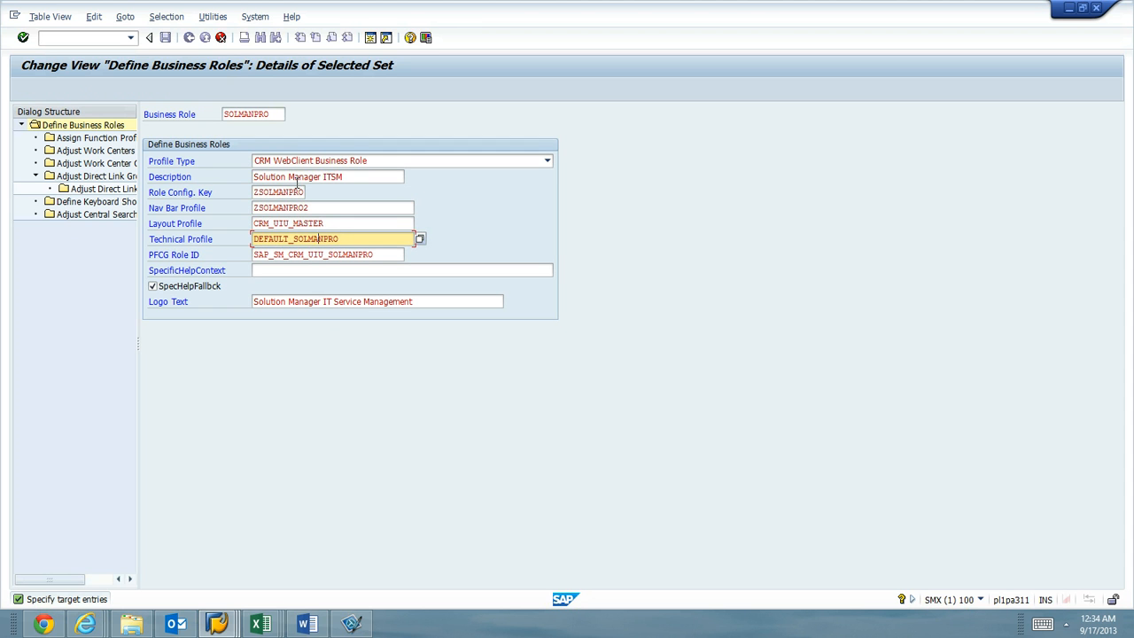
pyautogui.write('Z')
pyautogui.press('Tab')
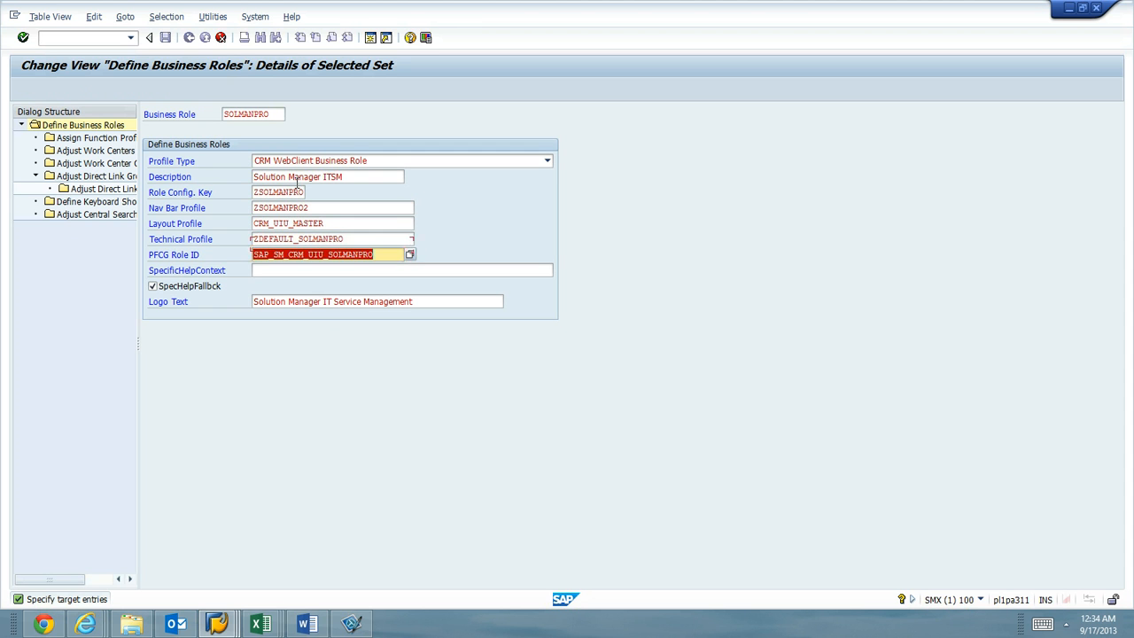
# - Paste Whitewave role ZMCBCIT00_CM_CRM_UIU_ZSPRO from Excel cell B6 as the PFCG Role ID
pyautogui.press('alt')
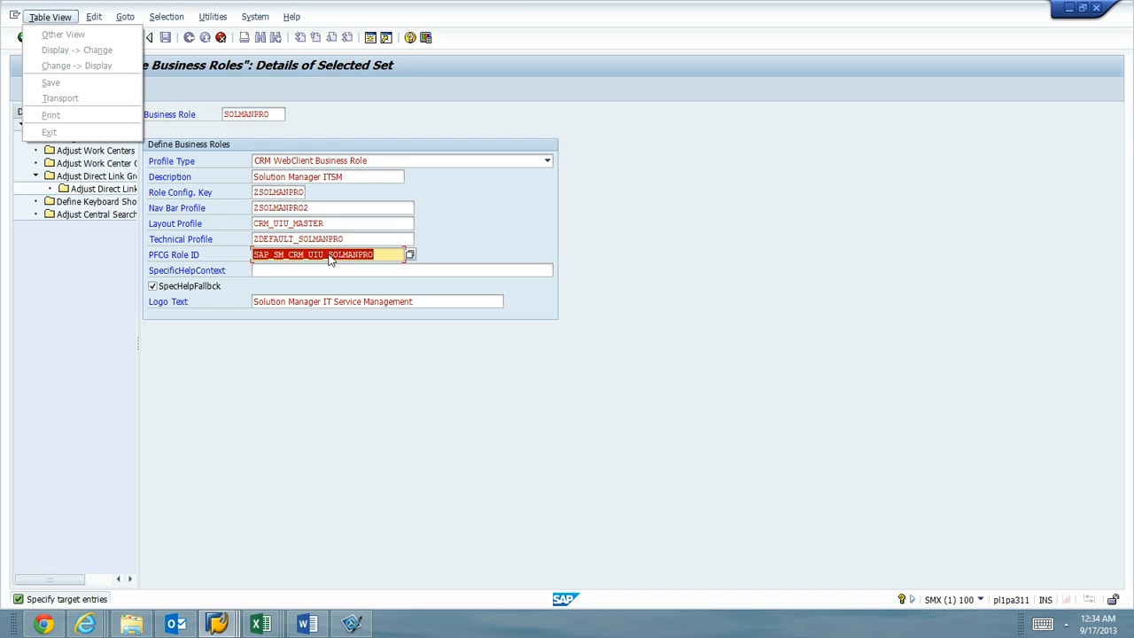
pyautogui.hotkey('alt', 'Tab')
pyautogui.hotkey('alt', 'Tab')
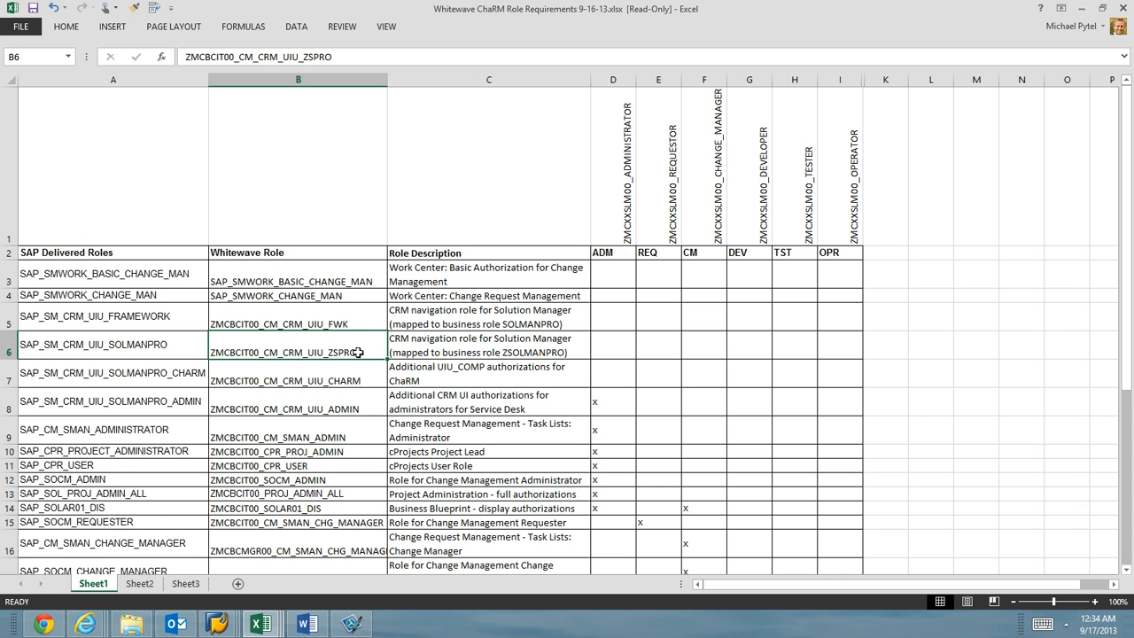
pyautogui.hotkey('ctrl', 'c')
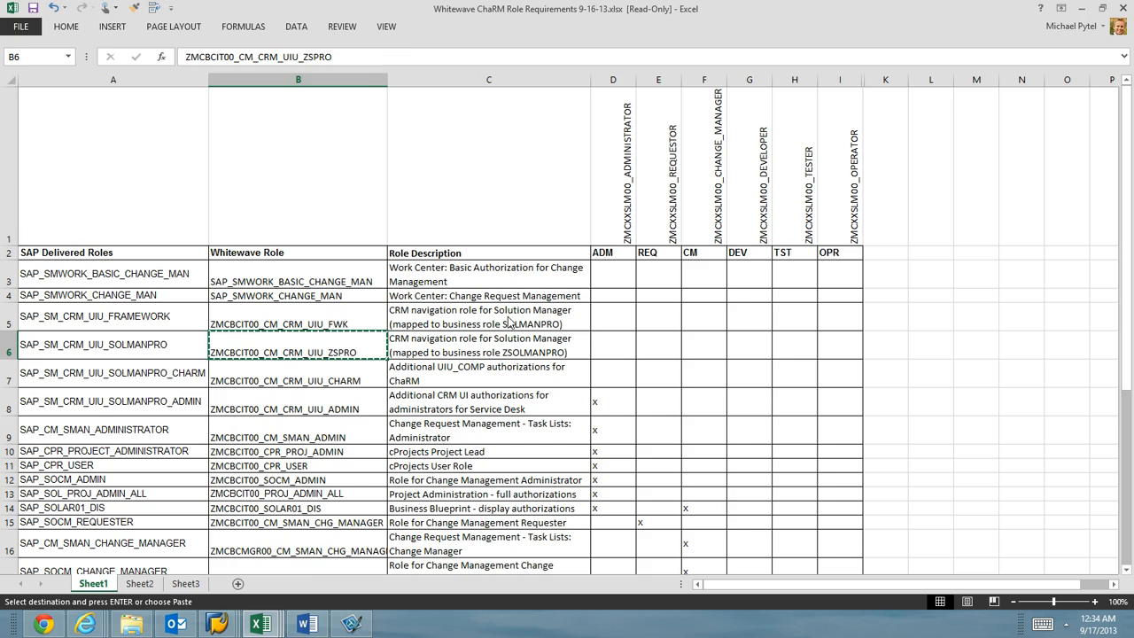
pyautogui.hotkey('alt', 'Tab')
pyautogui.hotkey('ctrl', 'v')
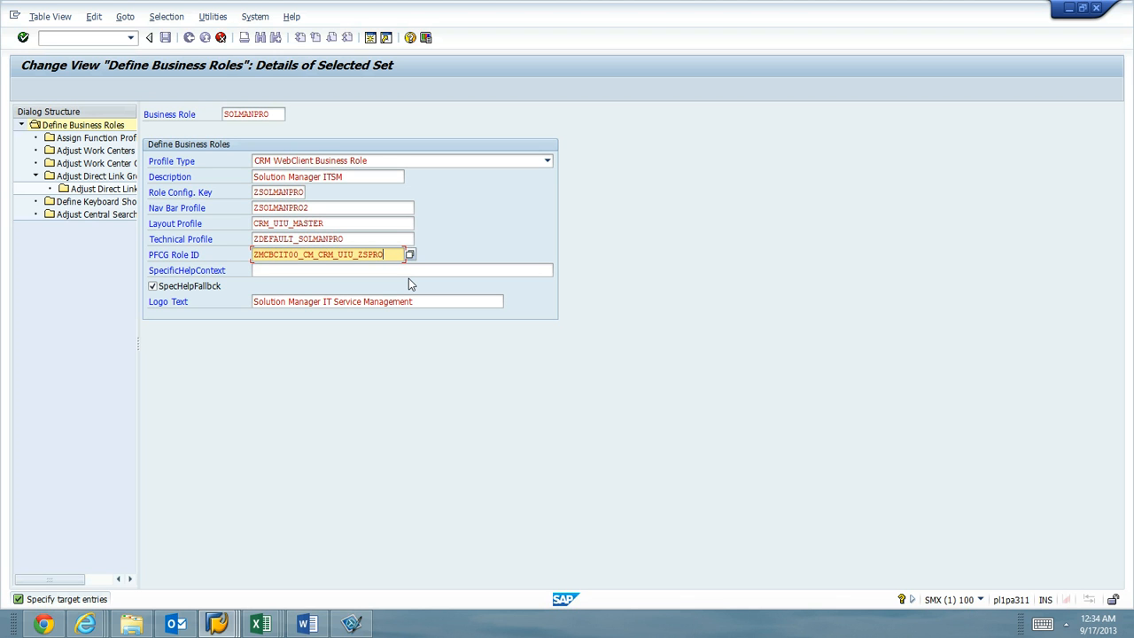
# - Fix the business role key to ZSOLMANPRO and create the copy with all 354 dependent entries
pyautogui.press('Return')
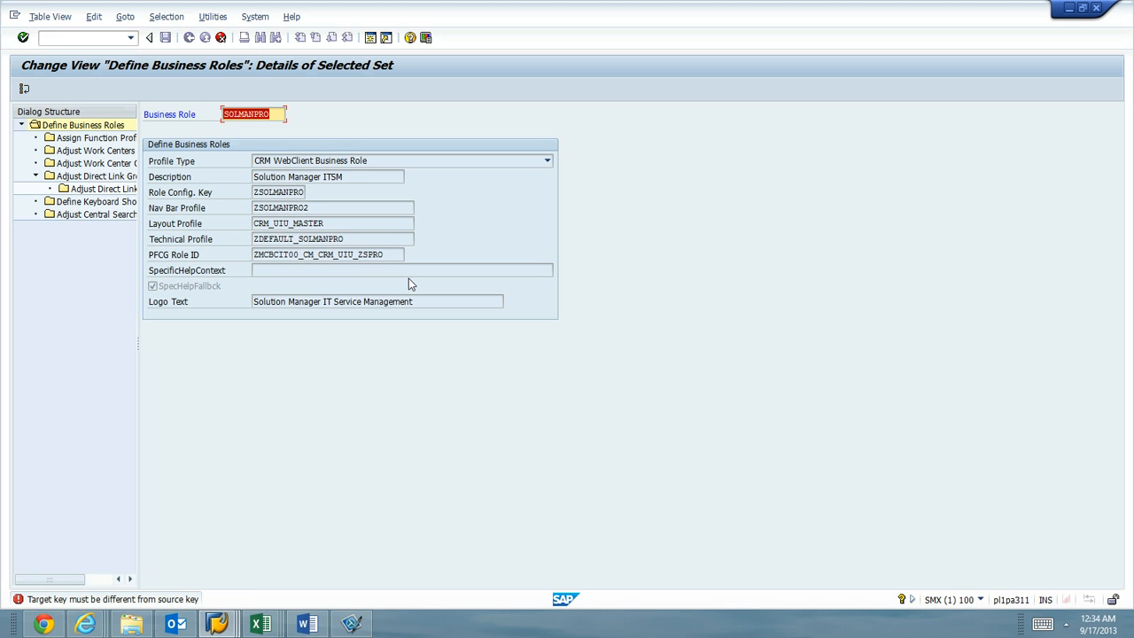
pyautogui.press('End')
pyautogui.write('Z')
pyautogui.press('Return')
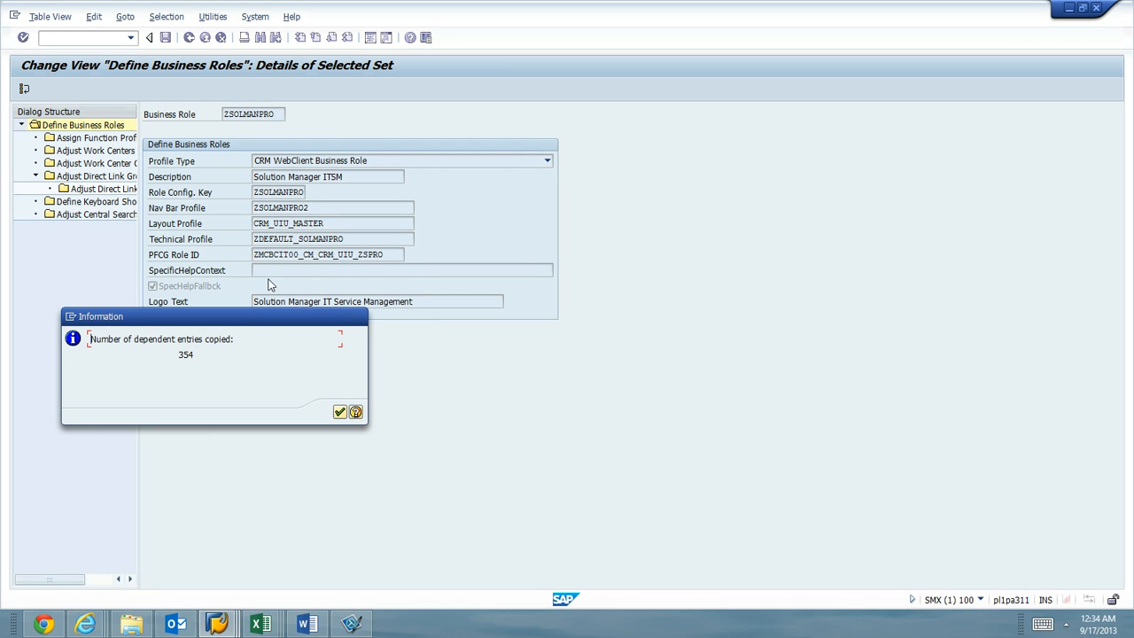
# - Review ZSOLMANPRO's function profiles, 10 work centers and 332 group links, returning to its role details
pyautogui.click(339, 412)
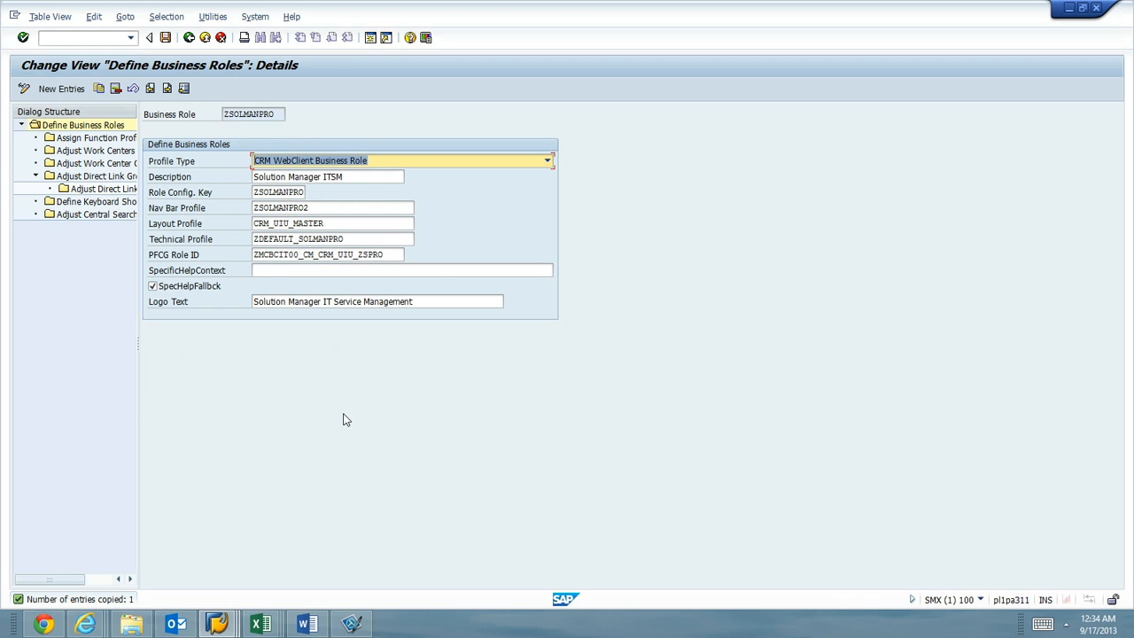
pyautogui.doubleClick(92, 139)
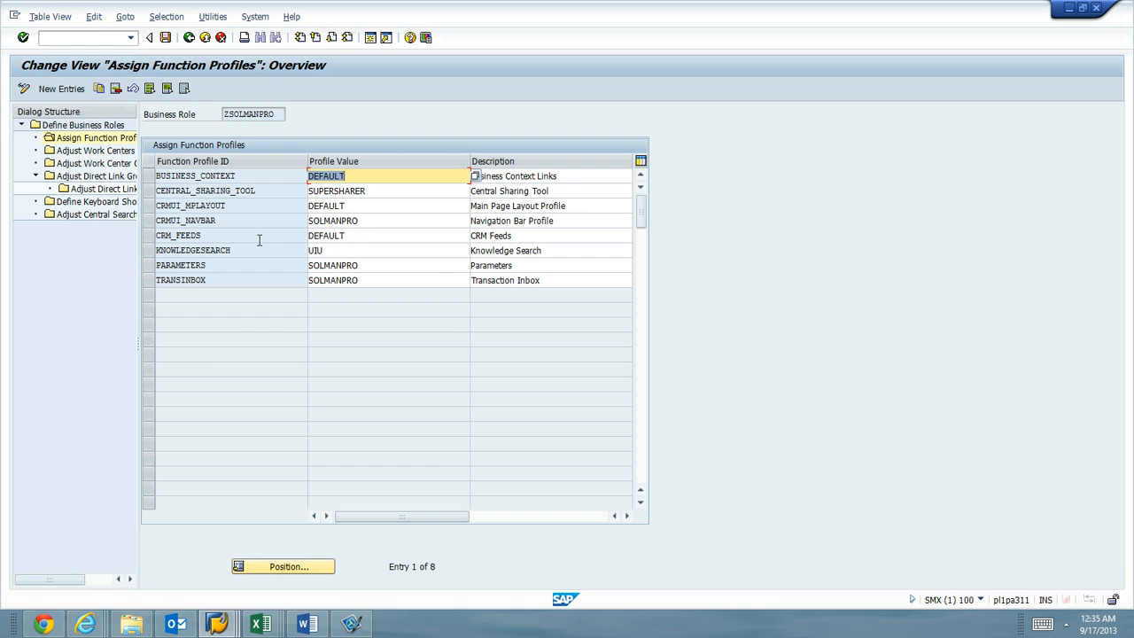
pyautogui.moveTo(403, 518); pyautogui.dragTo(501, 518)
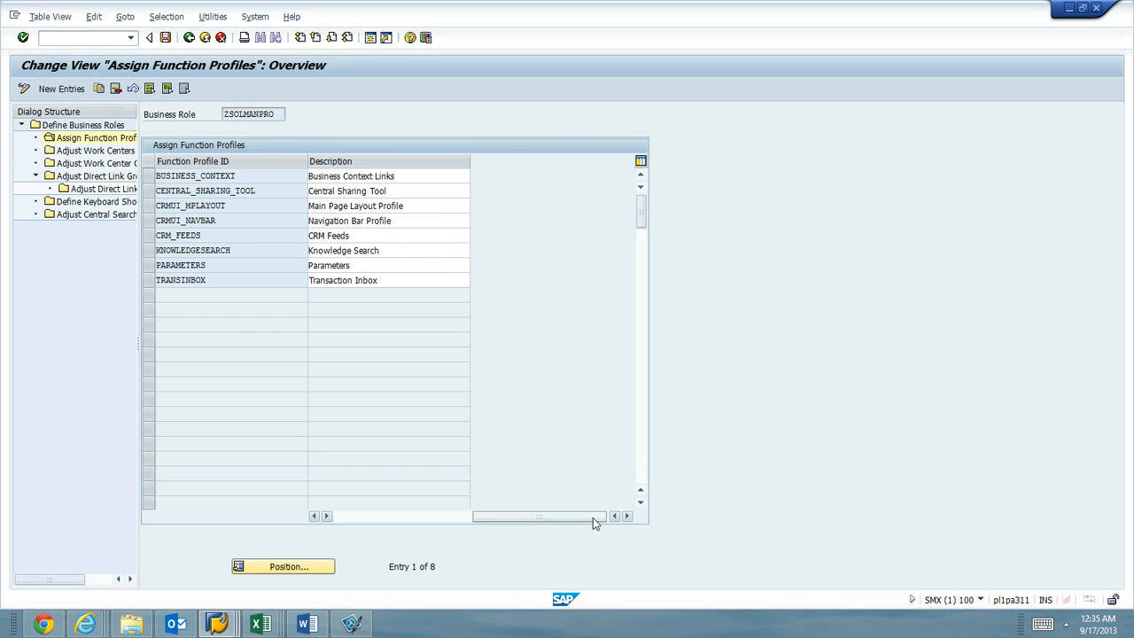
pyautogui.click(95, 150)
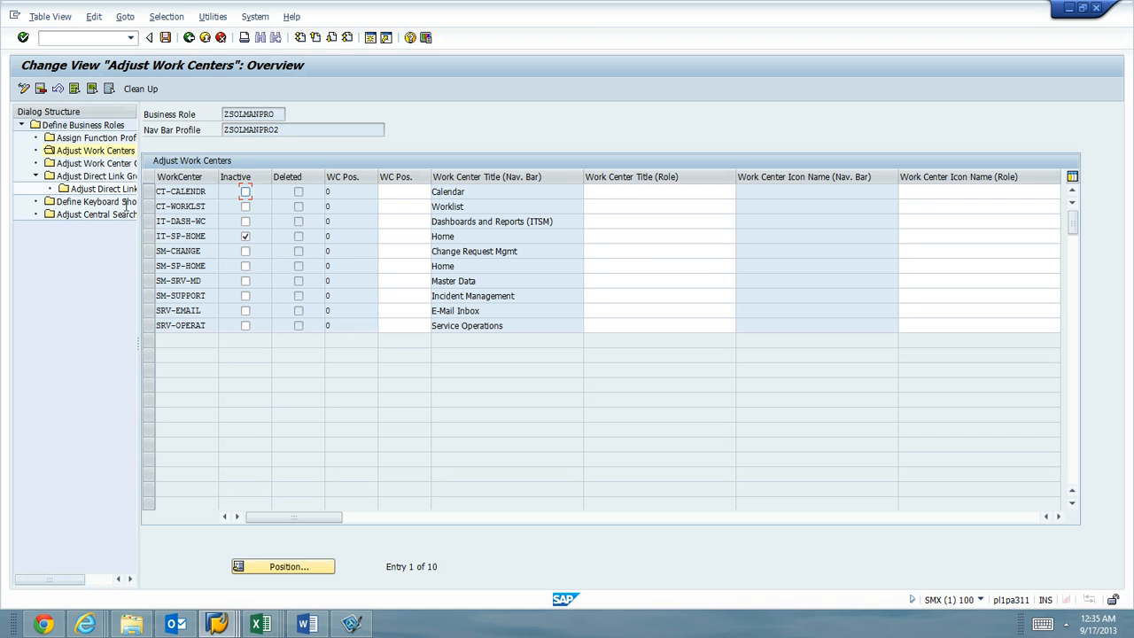
pyautogui.doubleClick(92, 164)
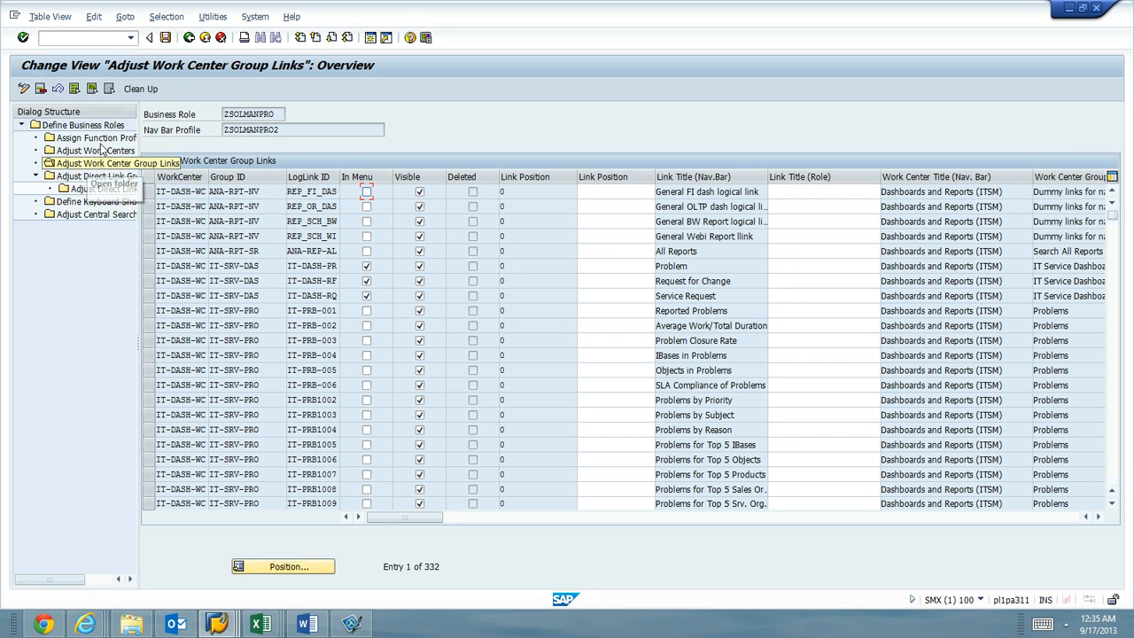
pyautogui.doubleClick(82, 125)
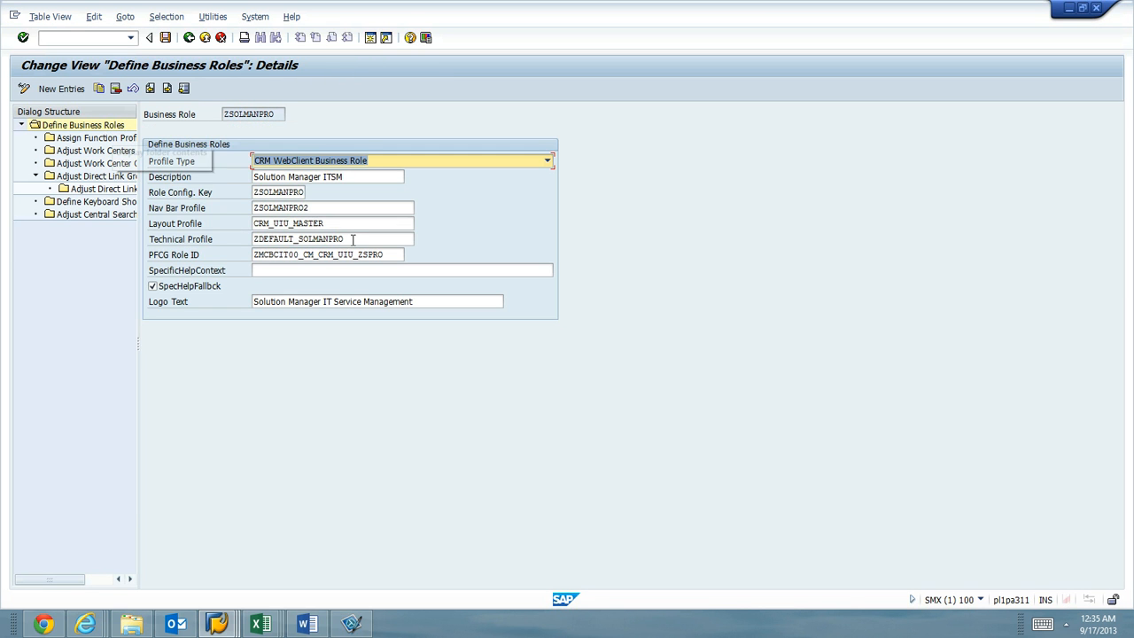